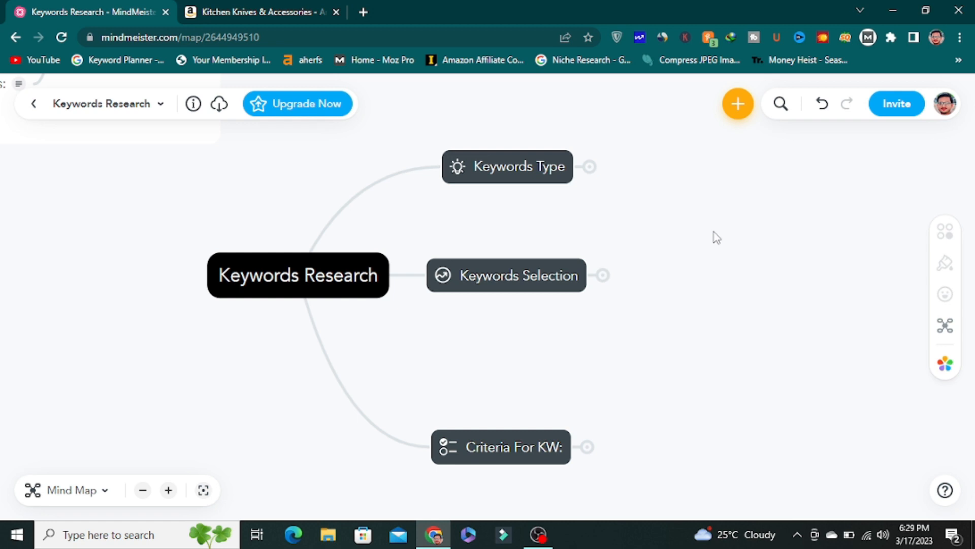
- Expand the Keywords Type branch of the mind map, including the examples under Informational keywords and Commercial Keywords
click(589, 167)
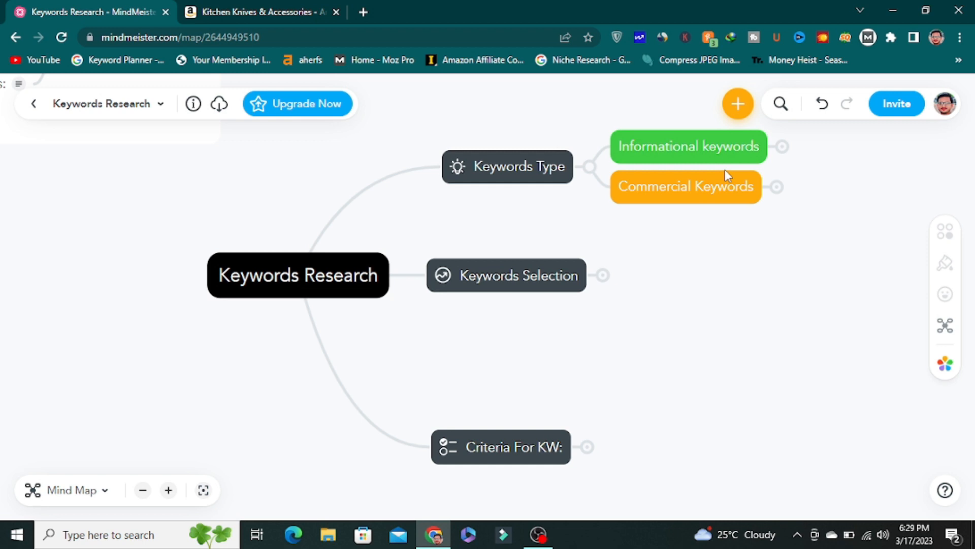
drag(736, 302, 629, 318)
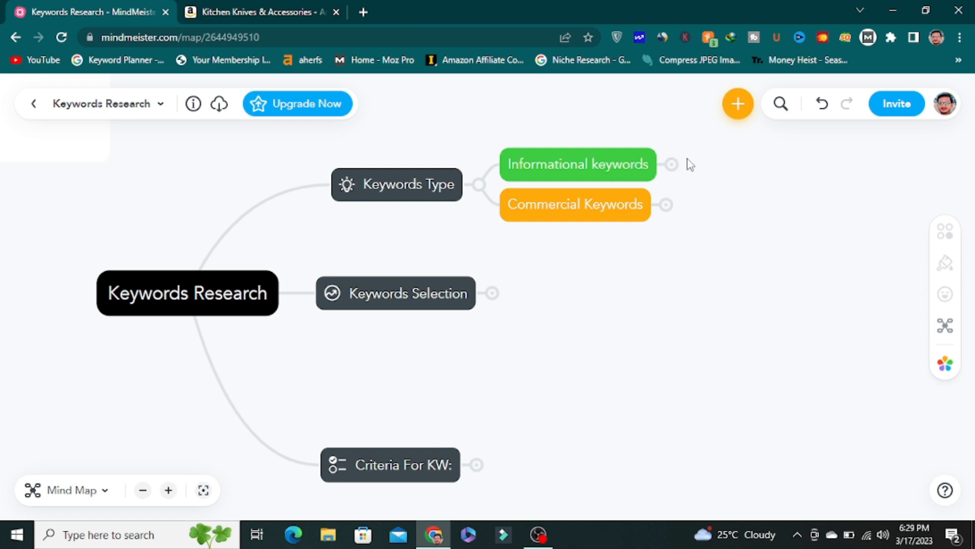
click(674, 166)
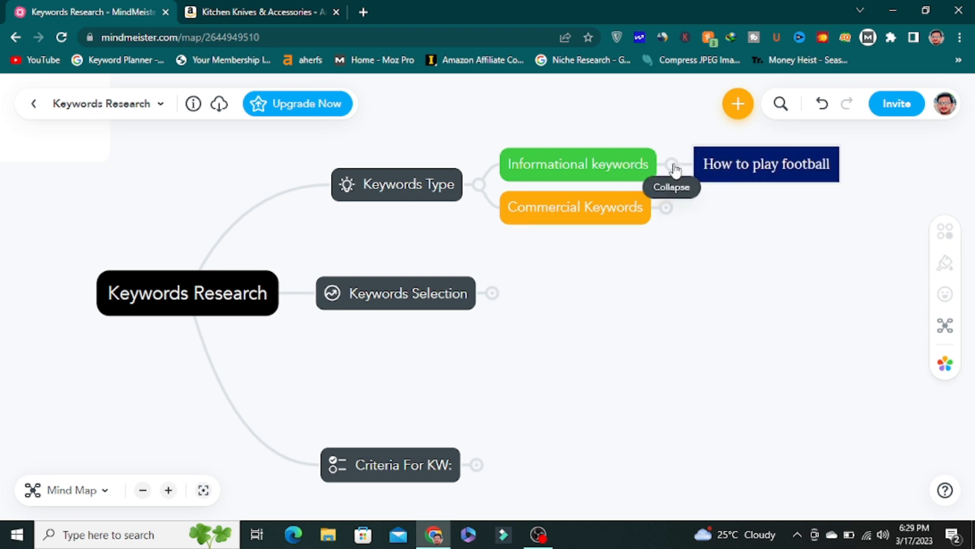
click(666, 208)
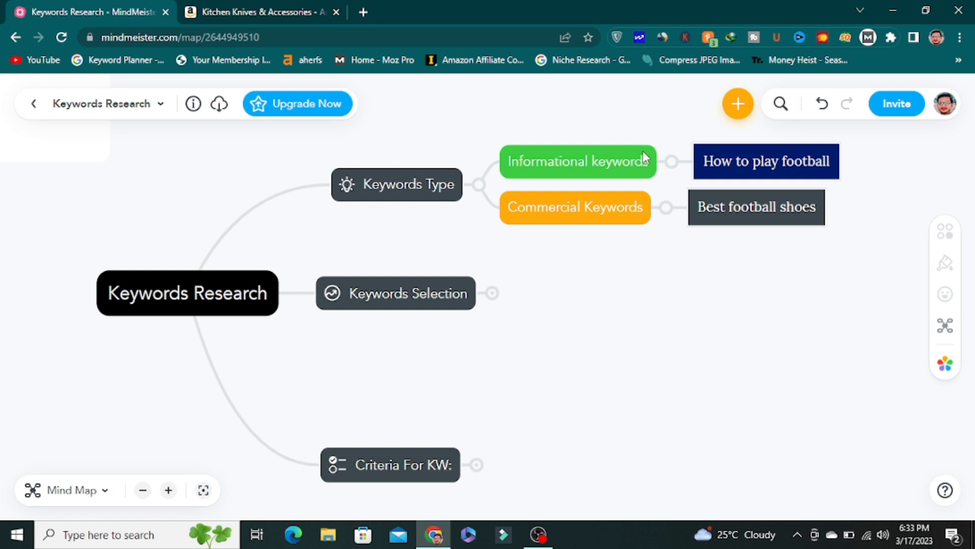
- Expand the Keywords Selection branch with its Longtail Keywords and Exact match with niche examples, and expand the Criteria For KW branch
scroll(642, 151, up, 1)
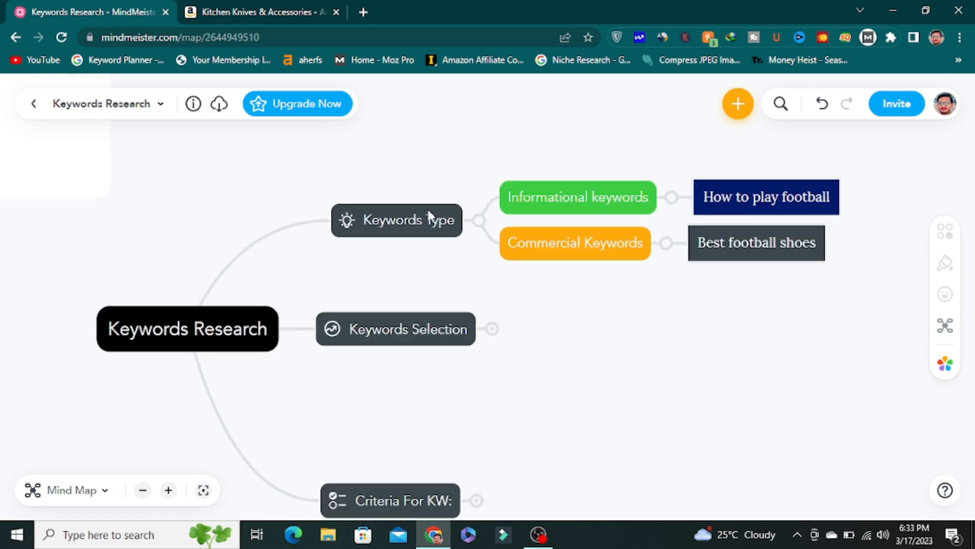
scroll(430, 288, down, 1)
scroll(430, 288, down, 1)
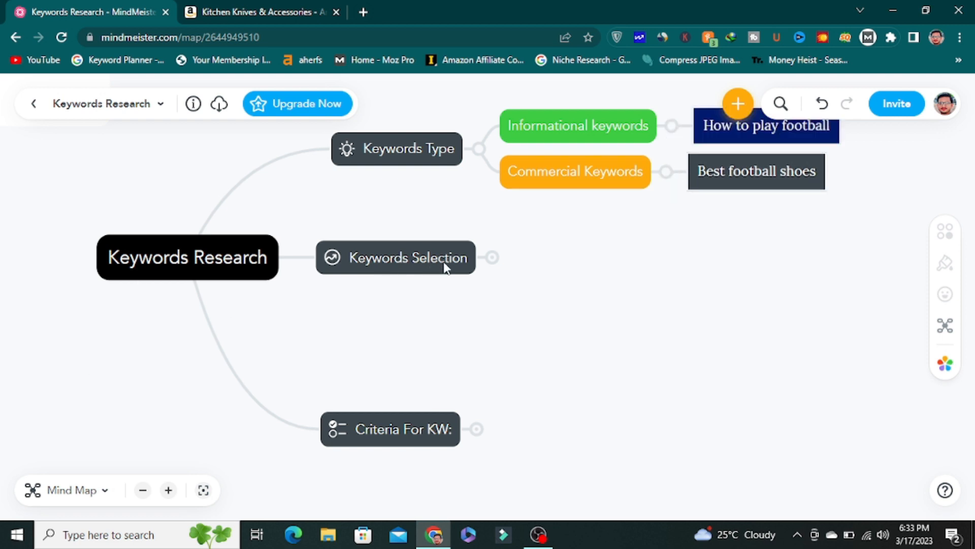
click(491, 257)
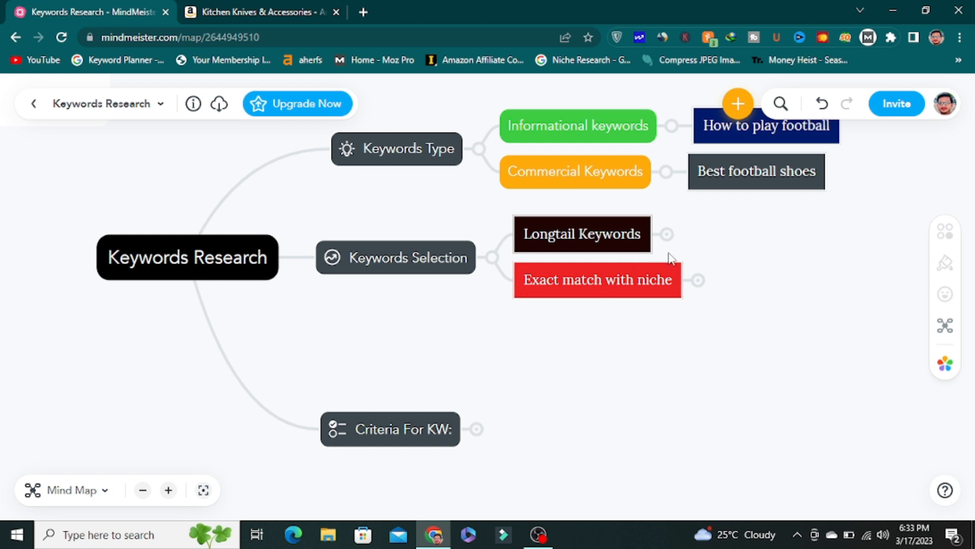
click(668, 235)
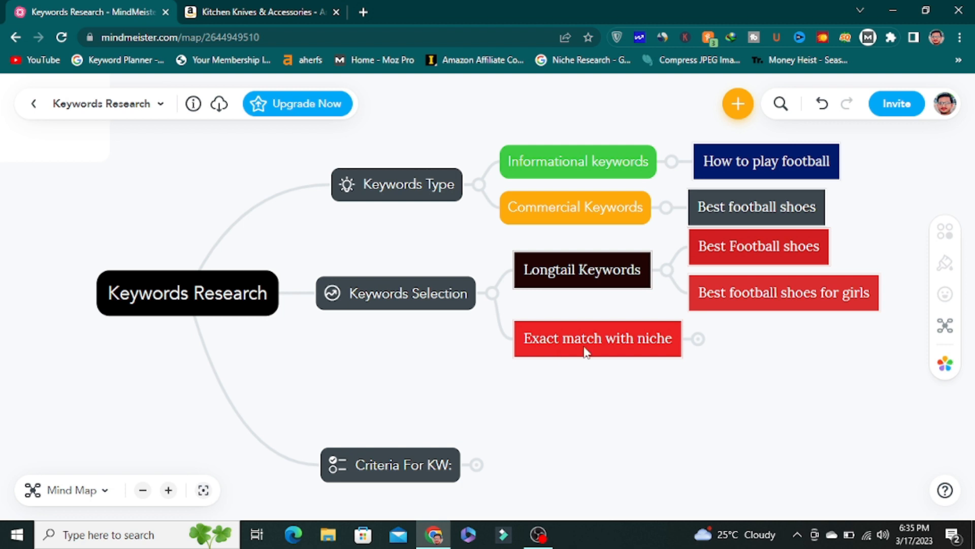
click(701, 340)
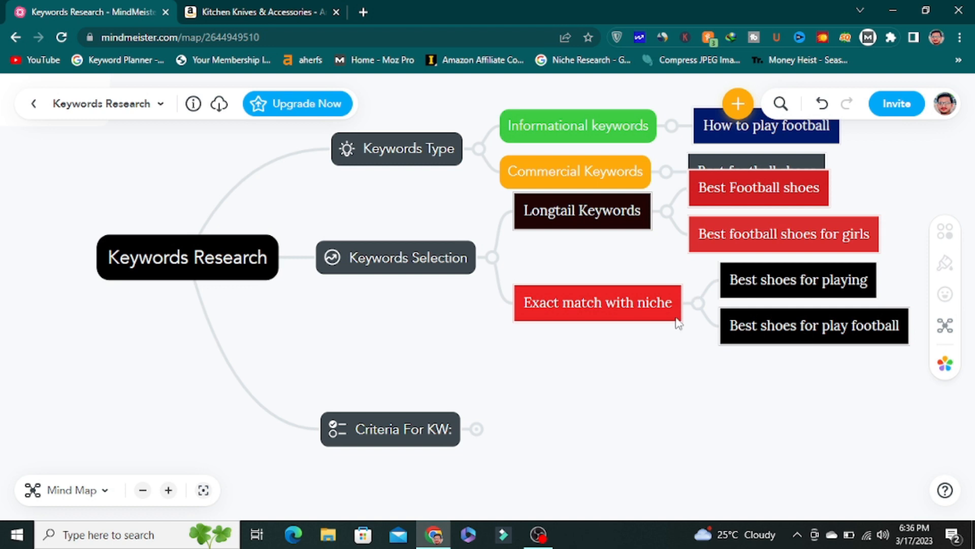
scroll(577, 438, down, 1)
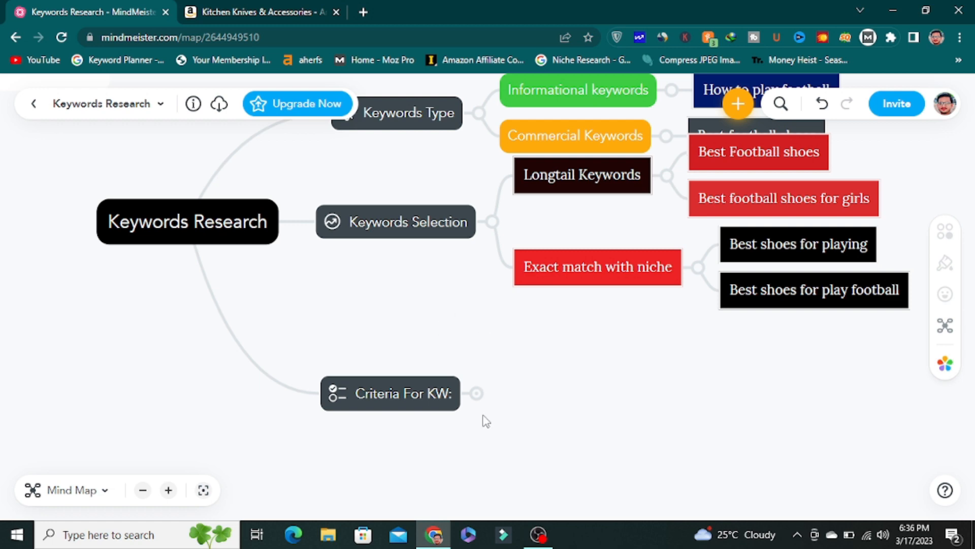
click(476, 393)
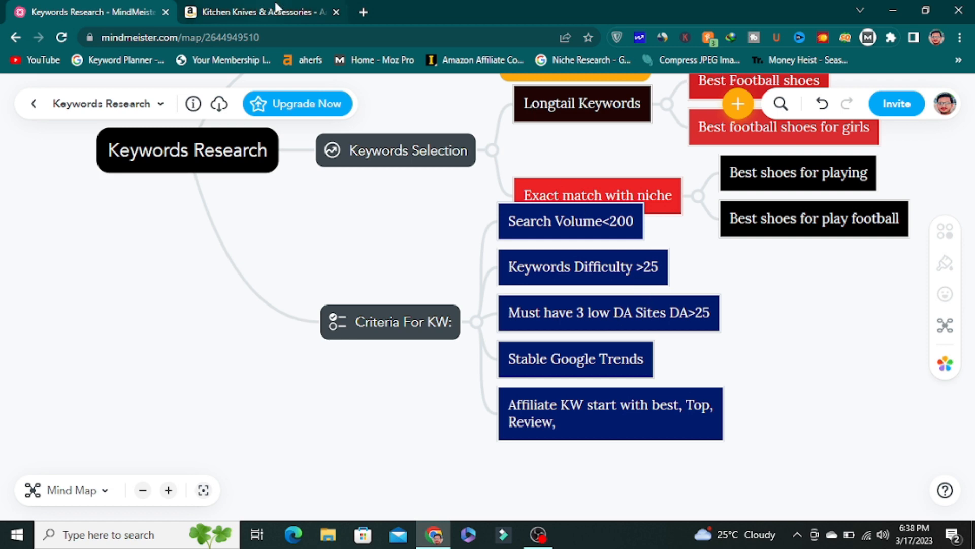
- Search Google for "football shoes" in a new browser tab and look through the results page
click(364, 12)
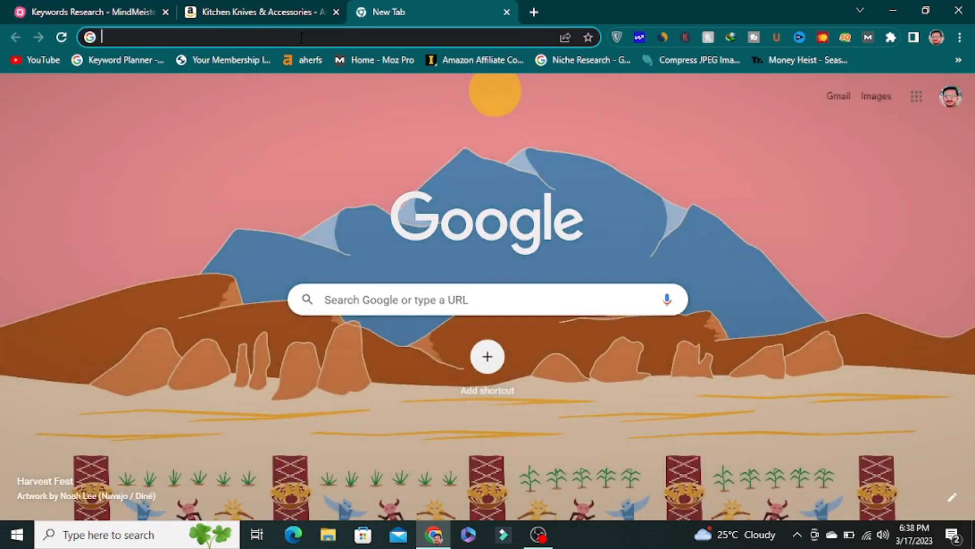
click(429, 297)
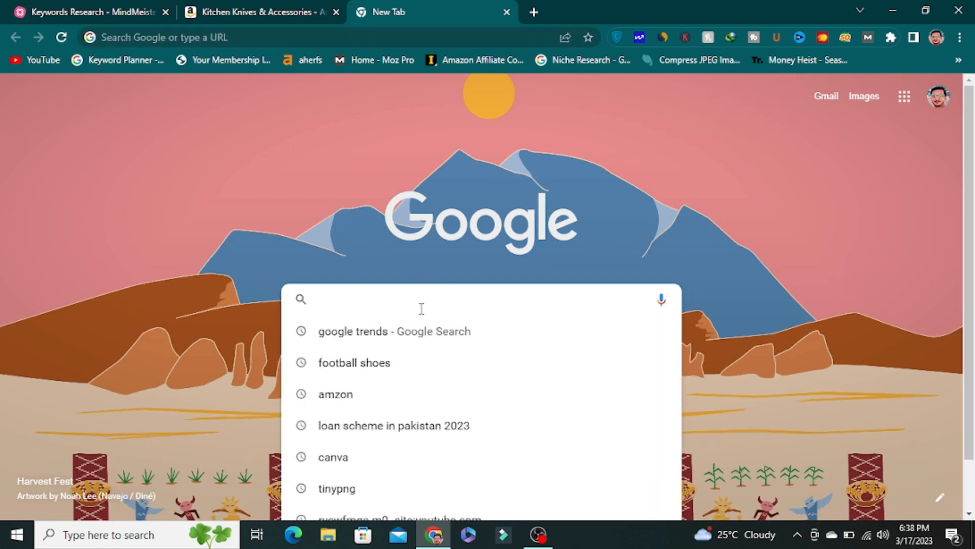
click(399, 364)
scroll(436, 216, down, 10)
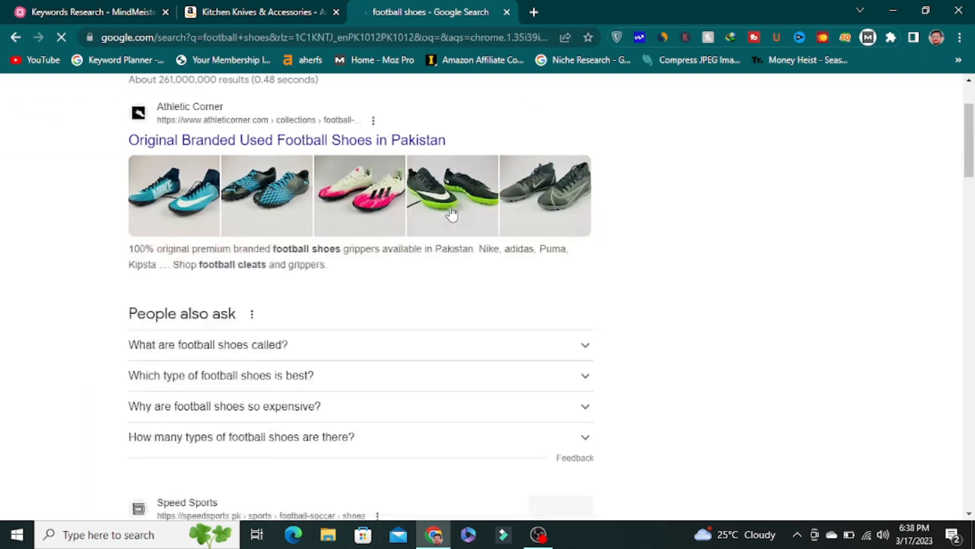
scroll(443, 284, down, 15)
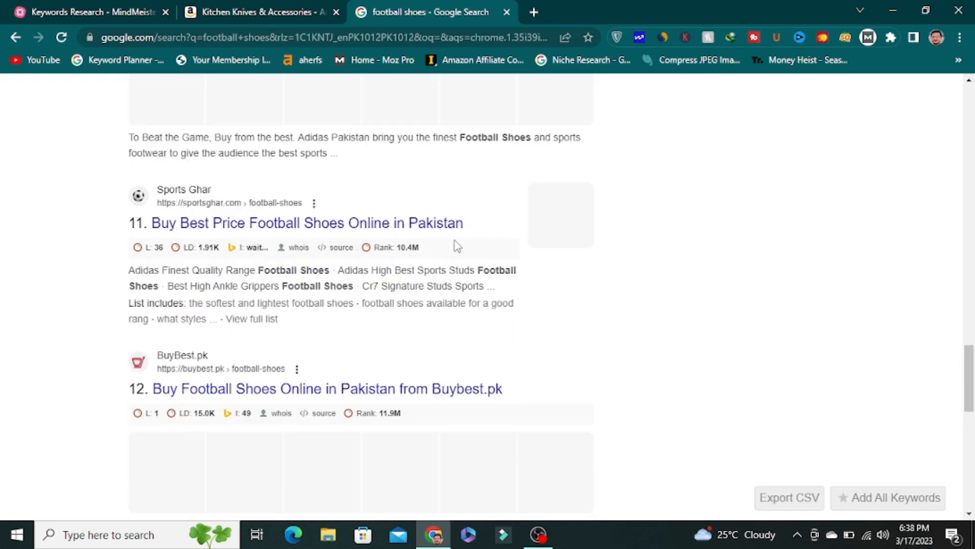
scroll(84, 337, down, 4)
scroll(179, 222, up, 15)
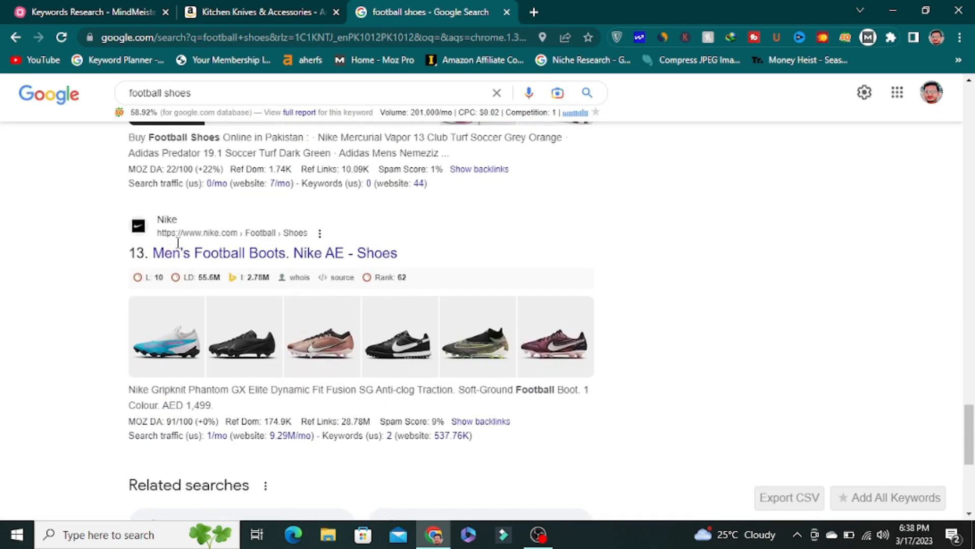
scroll(244, 226, up, 15)
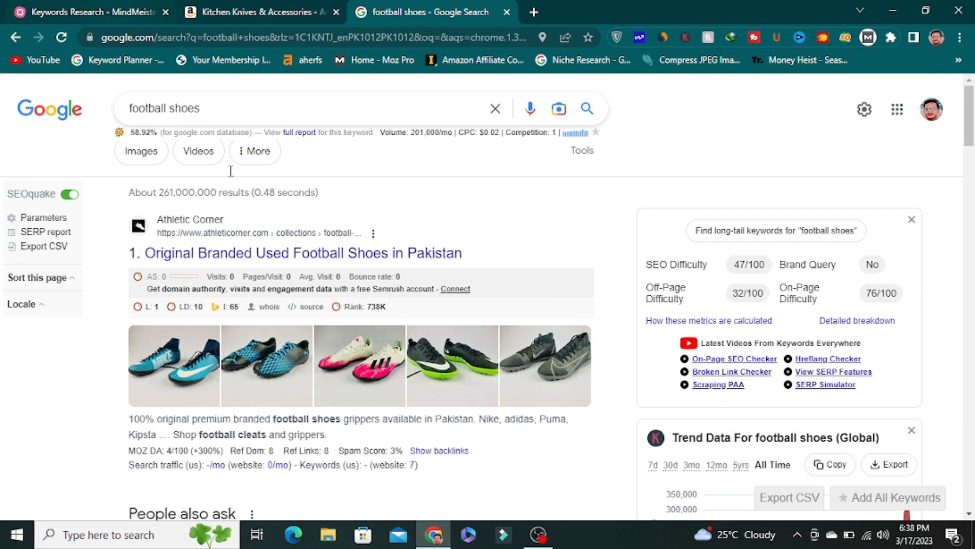
- Compare the mind map's criterion about three low DA sites with the football shoes search results
click(84, 11)
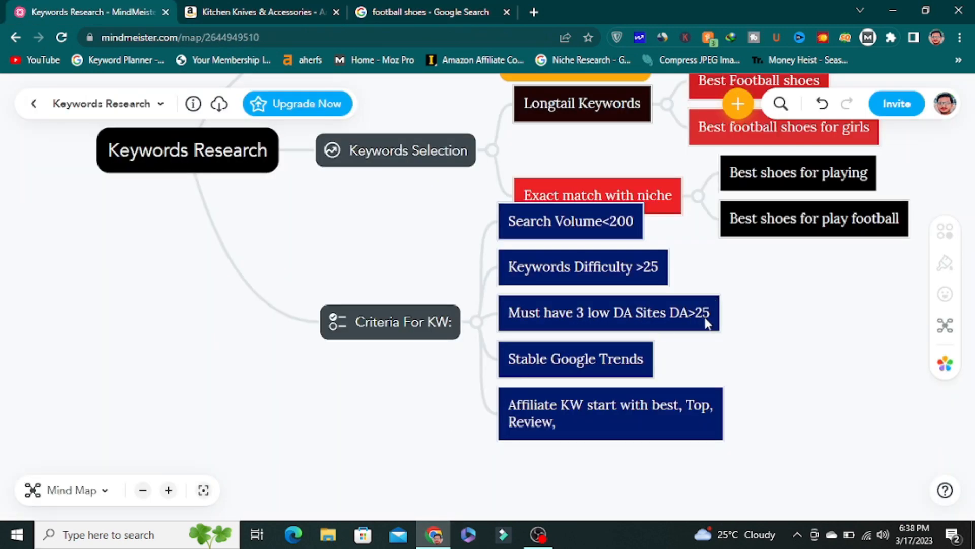
click(414, 8)
scroll(387, 319, down, 1)
scroll(222, 216, up, 1)
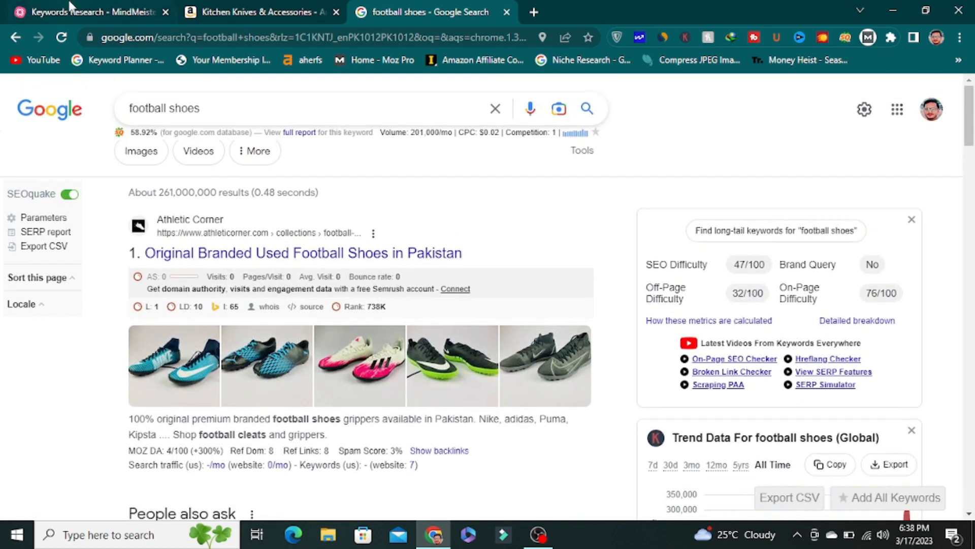
click(83, 8)
click(396, 11)
scroll(230, 253, down, 1)
scroll(229, 253, down, 2)
scroll(221, 177, up, 2)
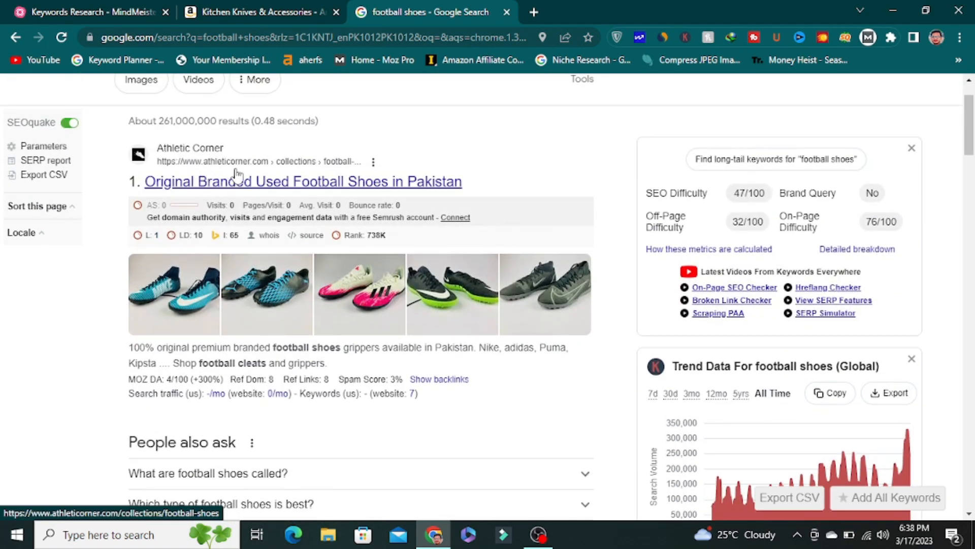
- Examine the MOZ domain authority of each site ranking for football shoes, including the Sports N Sports link metrics
scroll(239, 249, down, 1)
scroll(239, 249, down, 5)
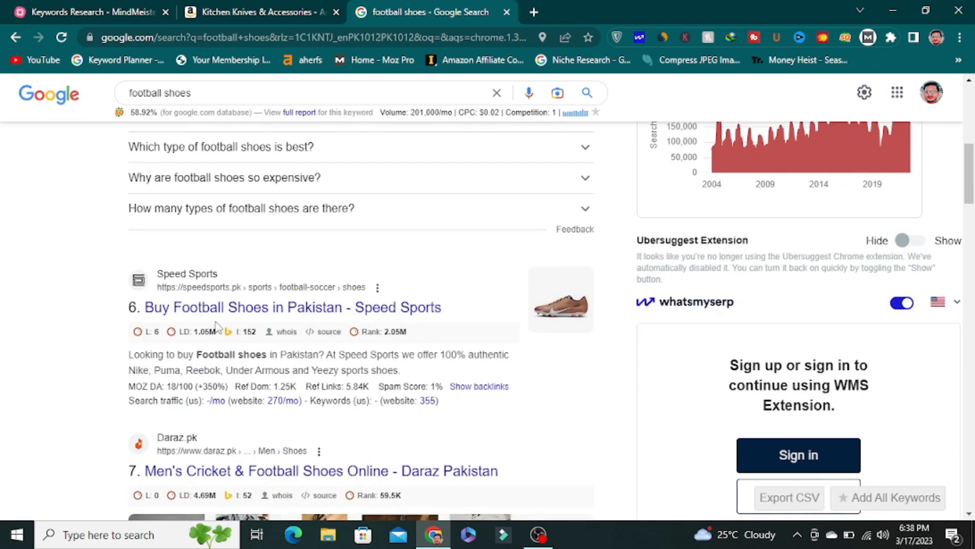
scroll(259, 310, down, 4)
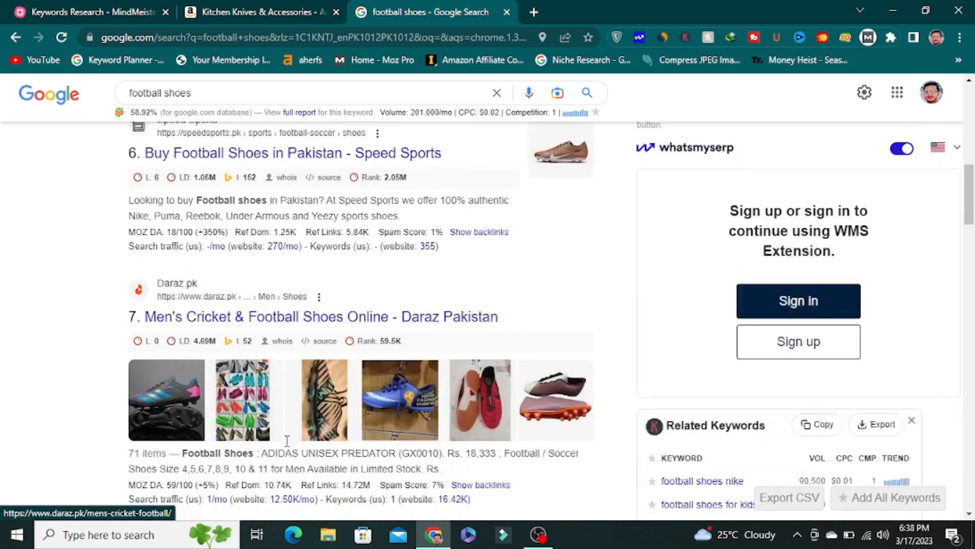
scroll(288, 305, down, 3)
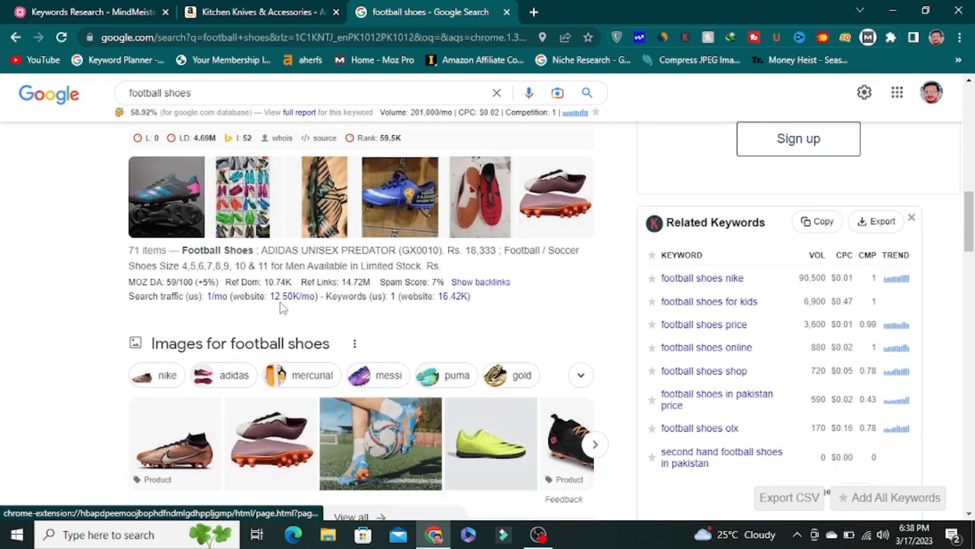
scroll(289, 305, down, 4)
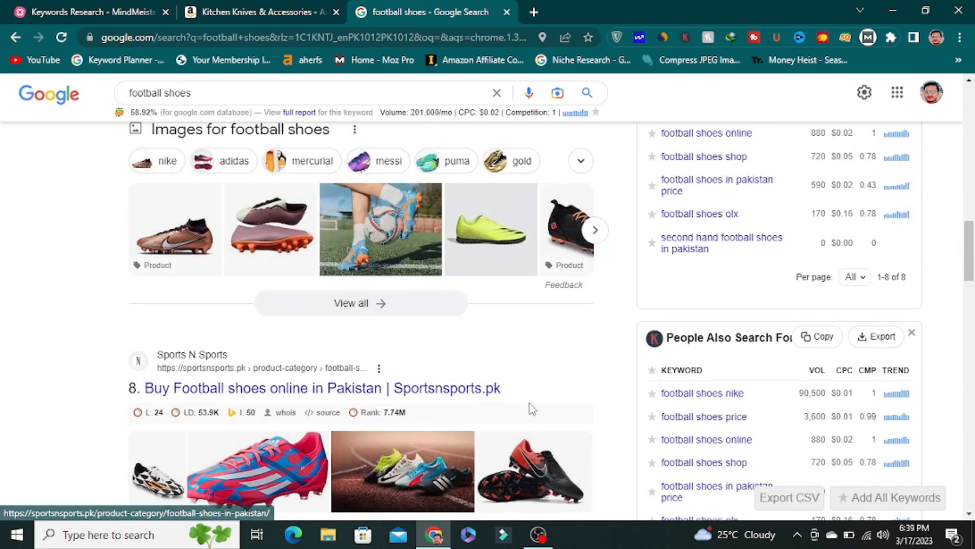
scroll(531, 412, down, 4)
mouse_move(165, 361)
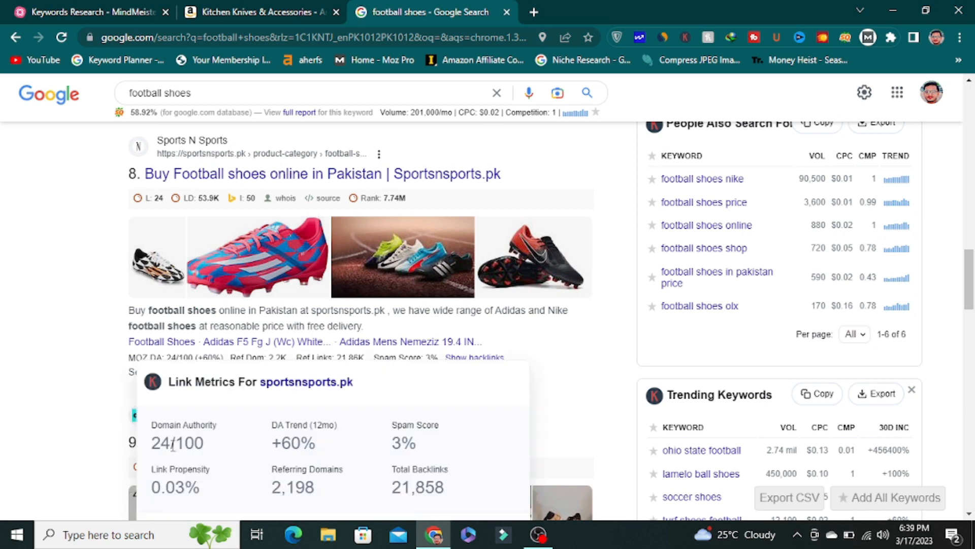
scroll(72, 279, down, 5)
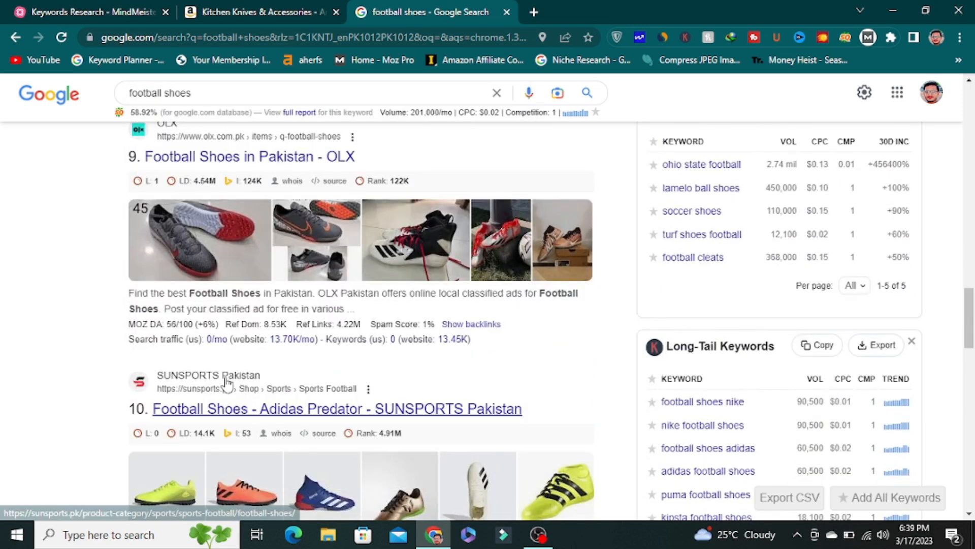
scroll(224, 386, down, 6)
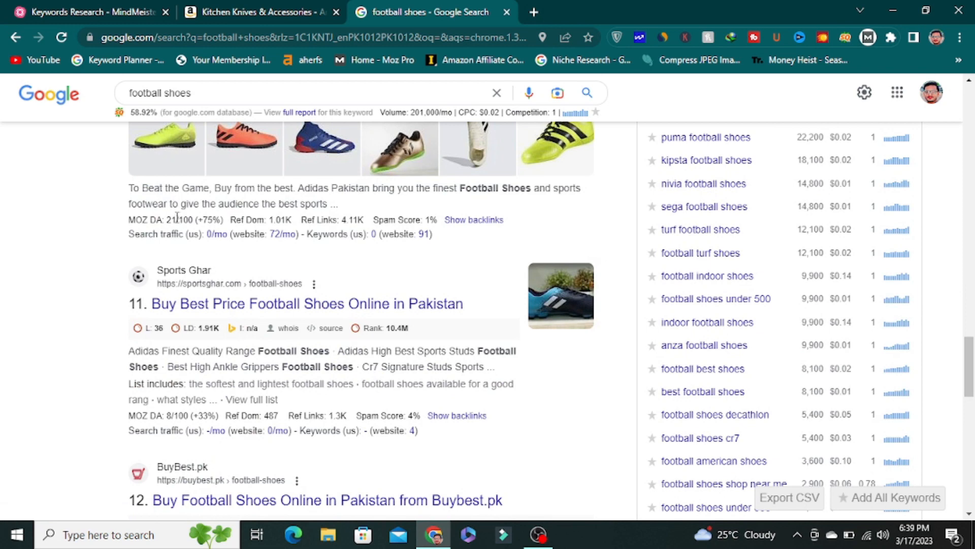
mouse_move(176, 223)
- Return to the Keywords Research mind map and review its keyword type, selection and criteria branches
click(115, 15)
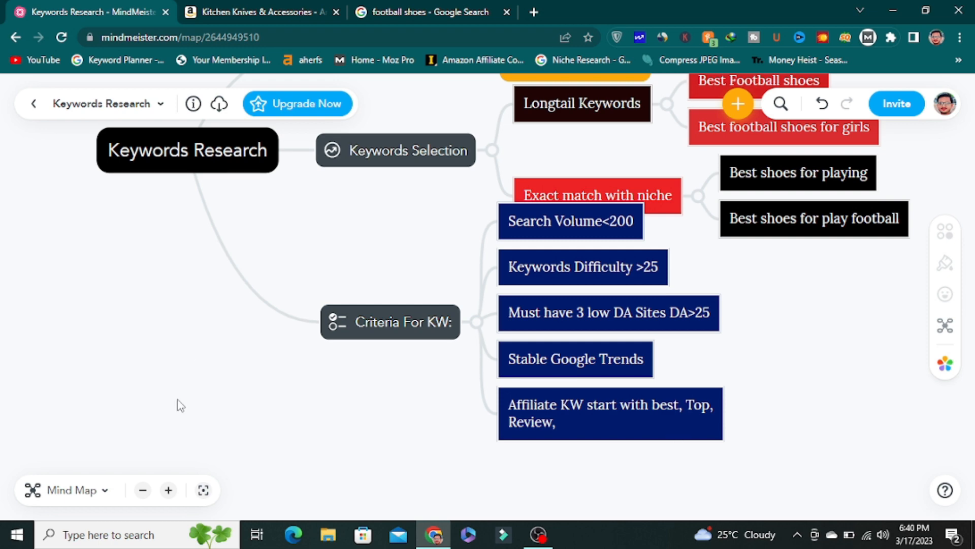
scroll(257, 383, up, 4)
scroll(584, 351, down, 3)
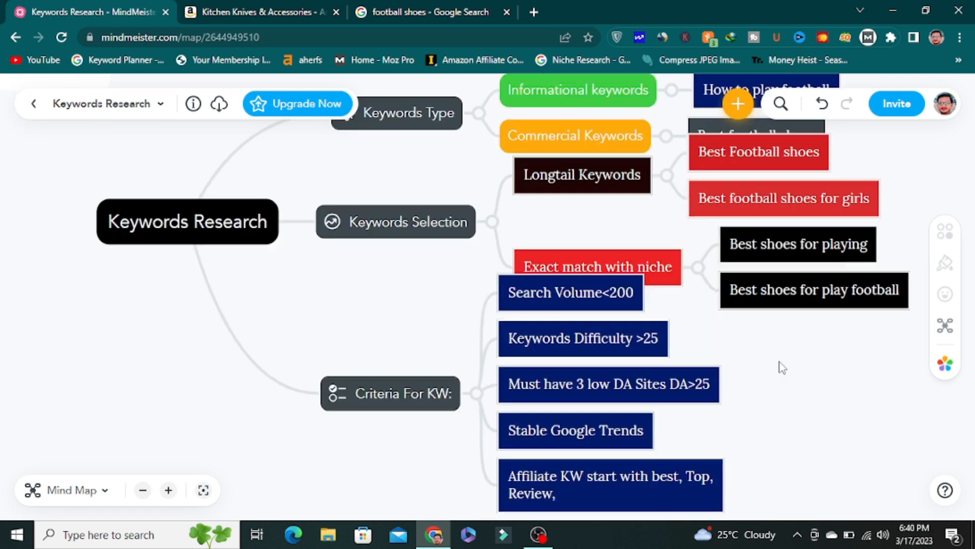
scroll(781, 386, up, 2)
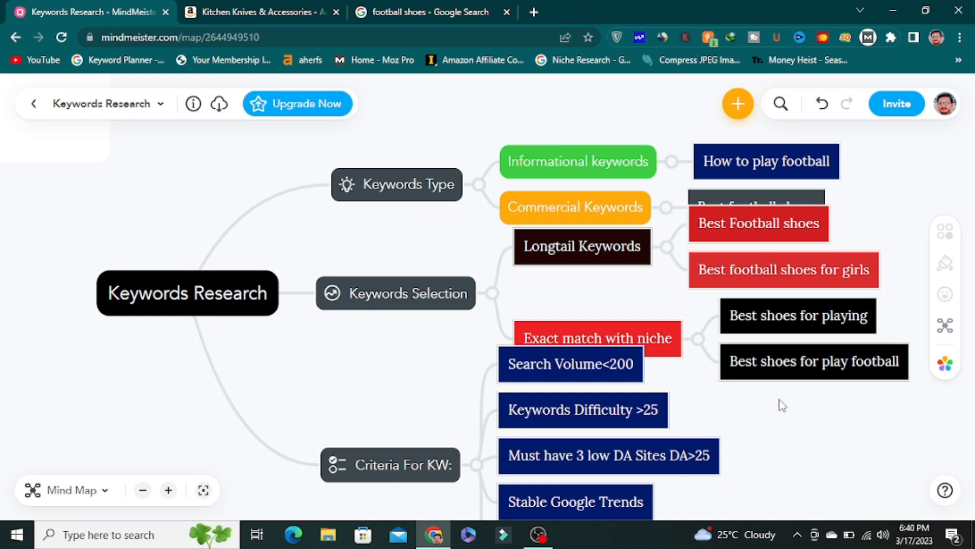
scroll(771, 405, down, 3)
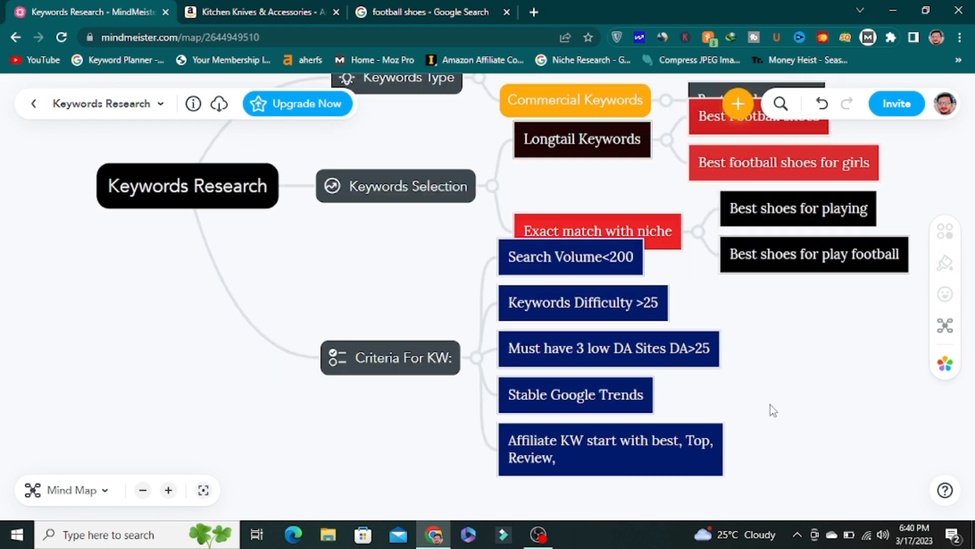